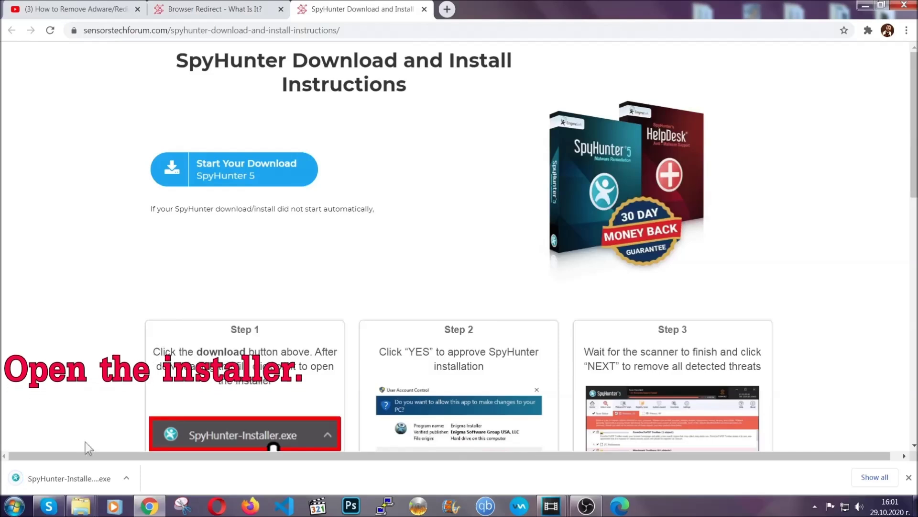
Launch the downloaded SpyHunter installer and set the setup language to English
click(57, 479)
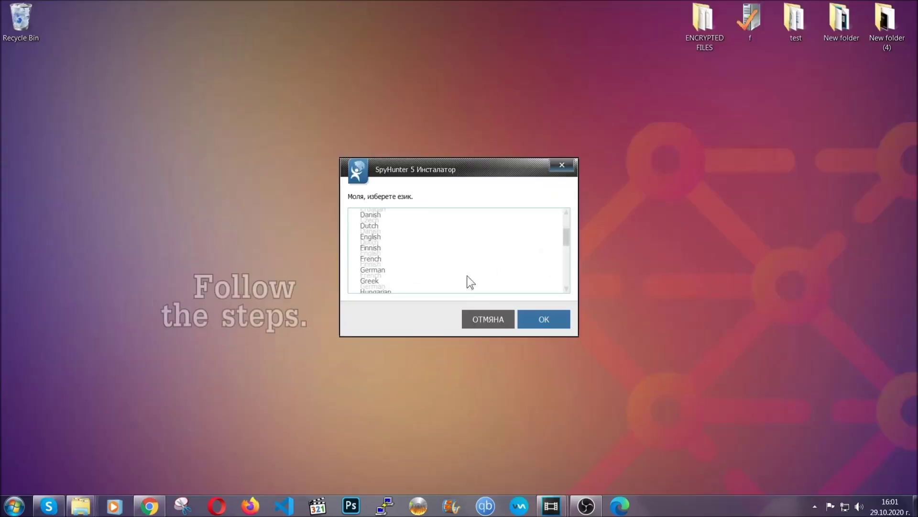
scroll(467, 274, down, 3)
scroll(470, 285, down, 2)
scroll(468, 285, up, 4)
click(383, 245)
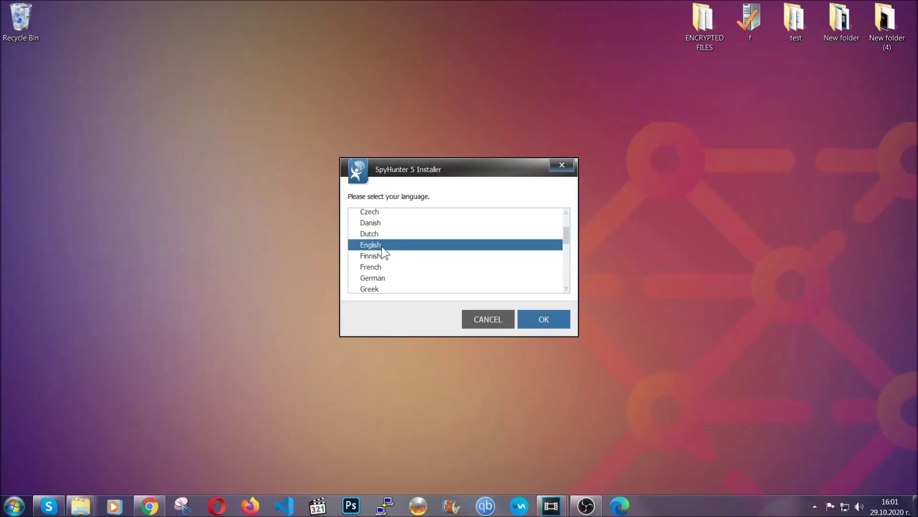
click(537, 318)
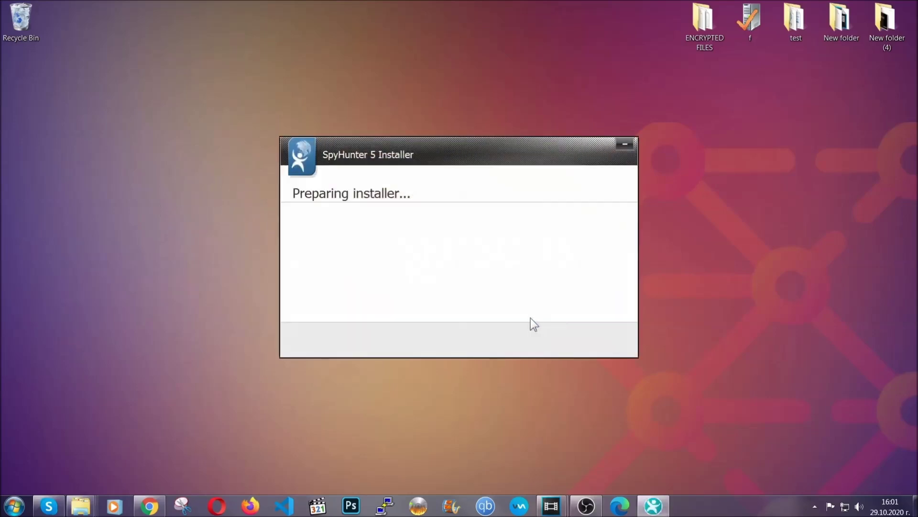
Proceed through the SpyHunter 5 setup and finish the installation
click(556, 332)
click(541, 312)
click(552, 332)
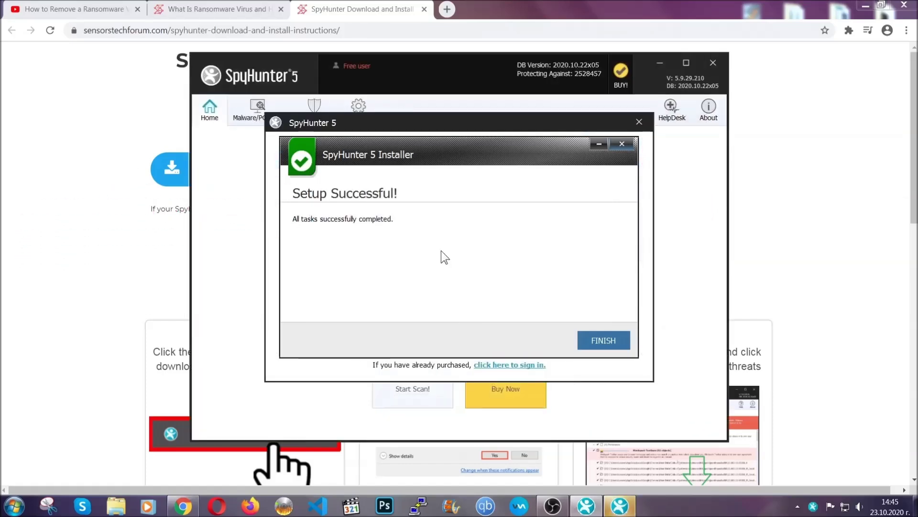
click(587, 341)
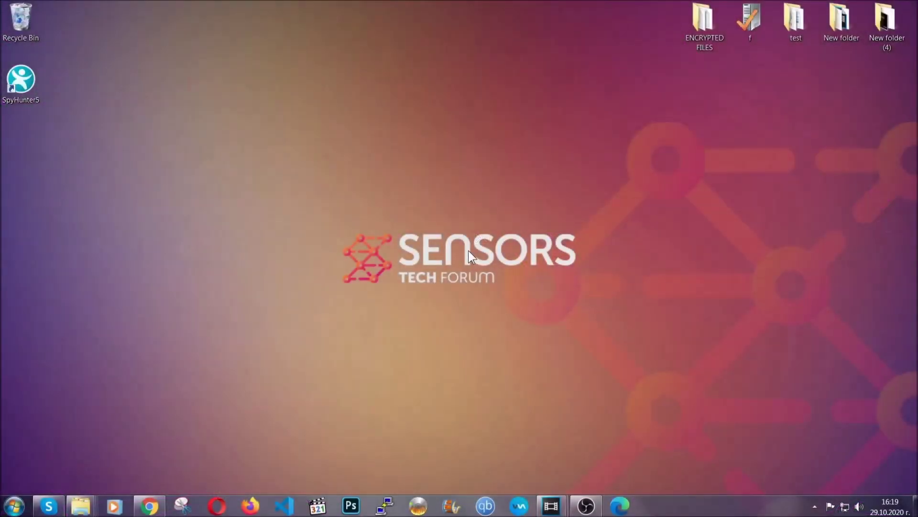
Open the Programs and Features window by running APPWIZ.CPL
key(super+r)
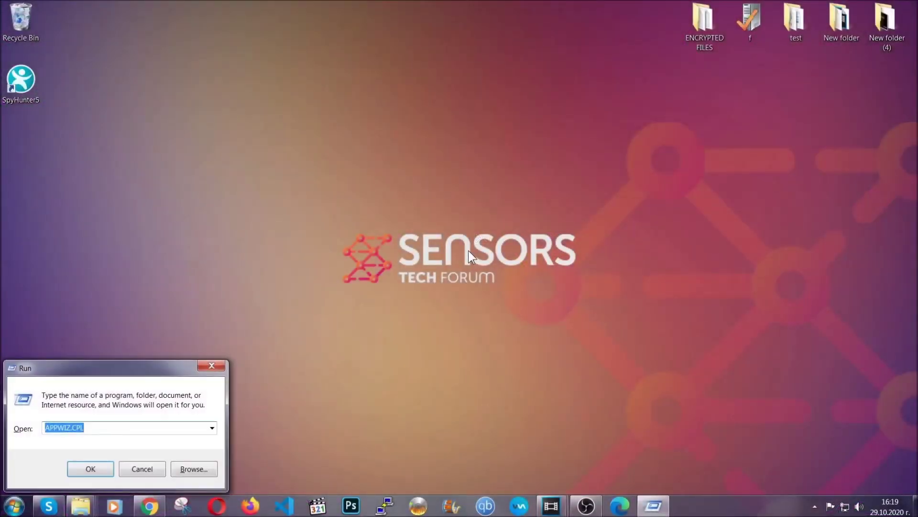
click(95, 429)
drag(95, 429, 19, 429)
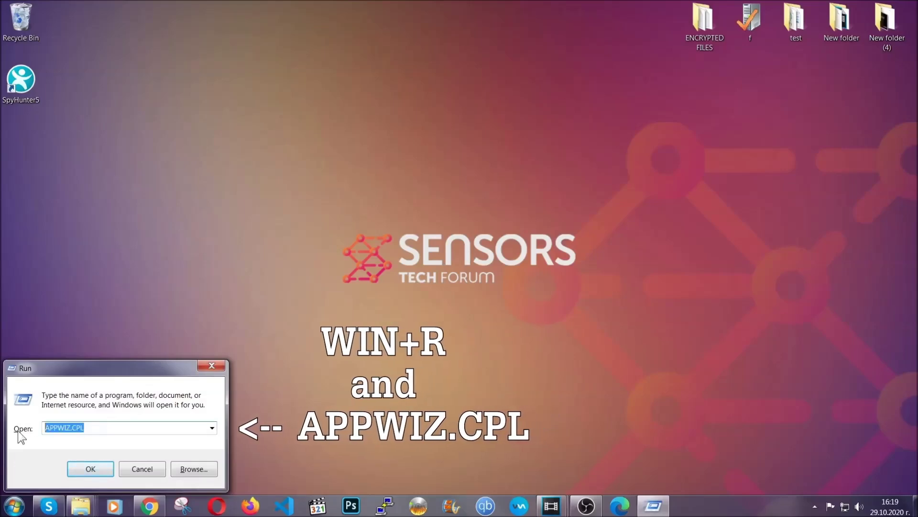
click(90, 468)
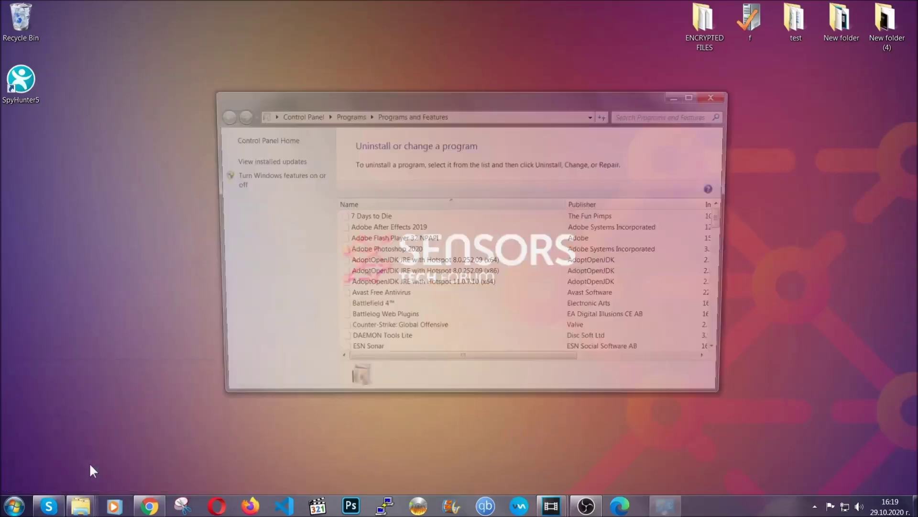
Uninstall SUSPICIOUS PROGRAM from the list of installed programs and confirm its removal
scroll(489, 261, down, 20)
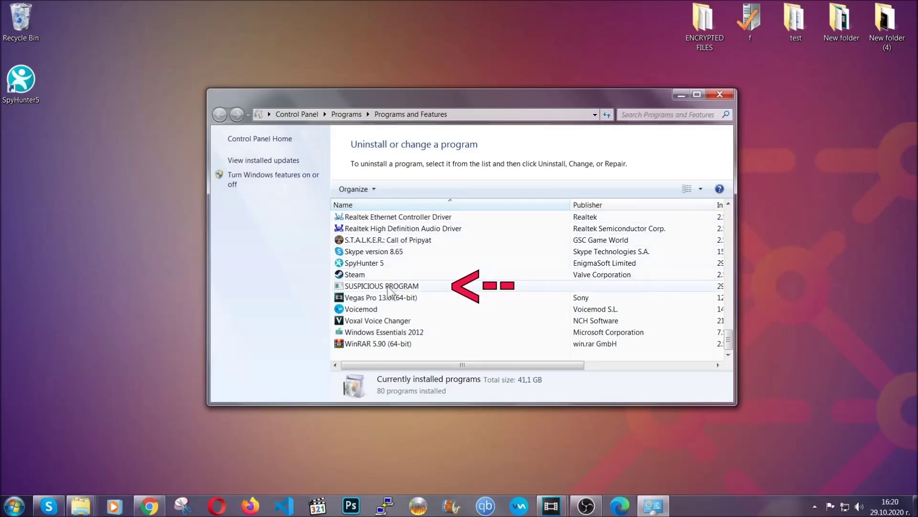
click(387, 287)
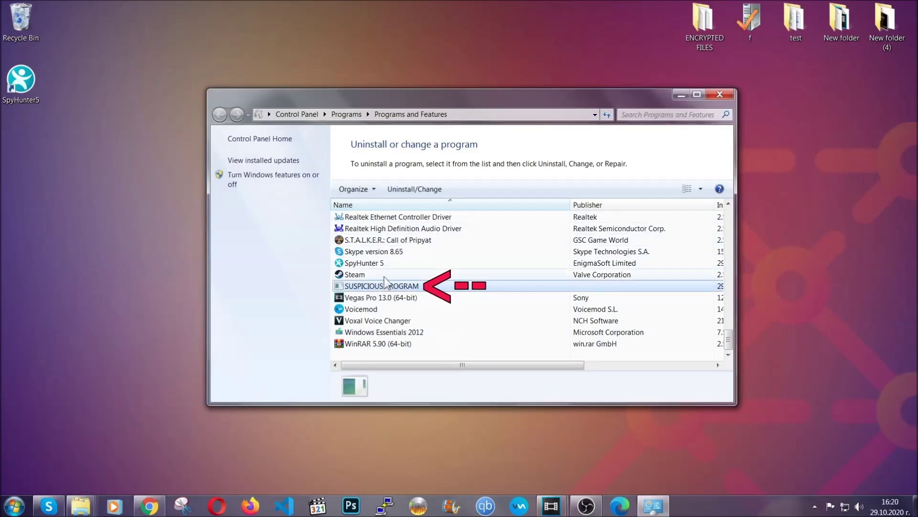
click(406, 188)
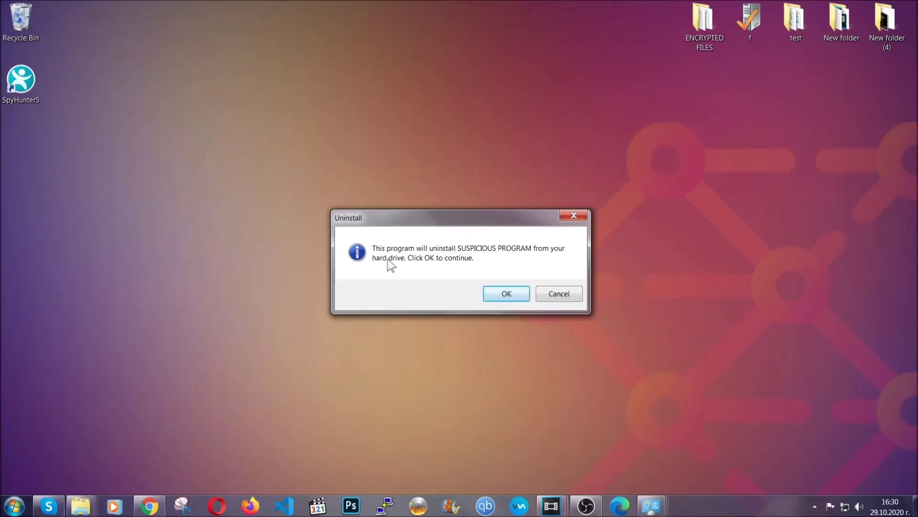
click(500, 295)
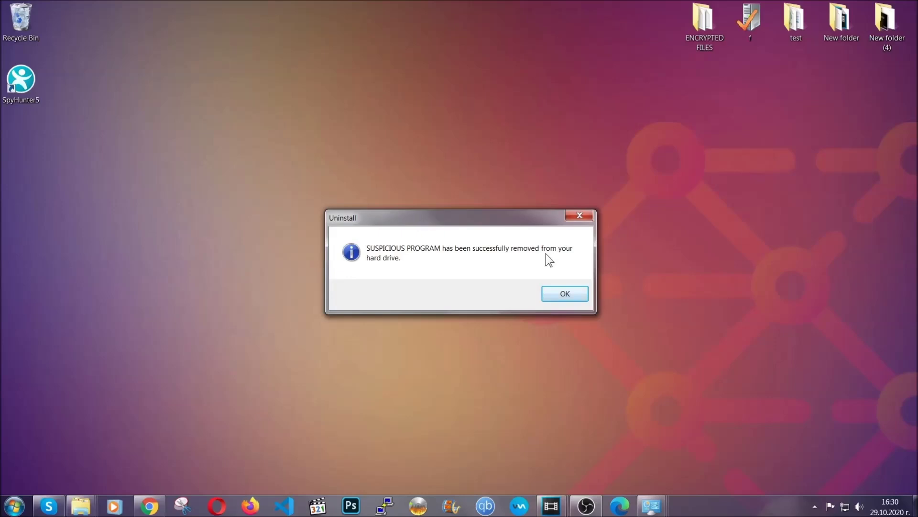
click(551, 292)
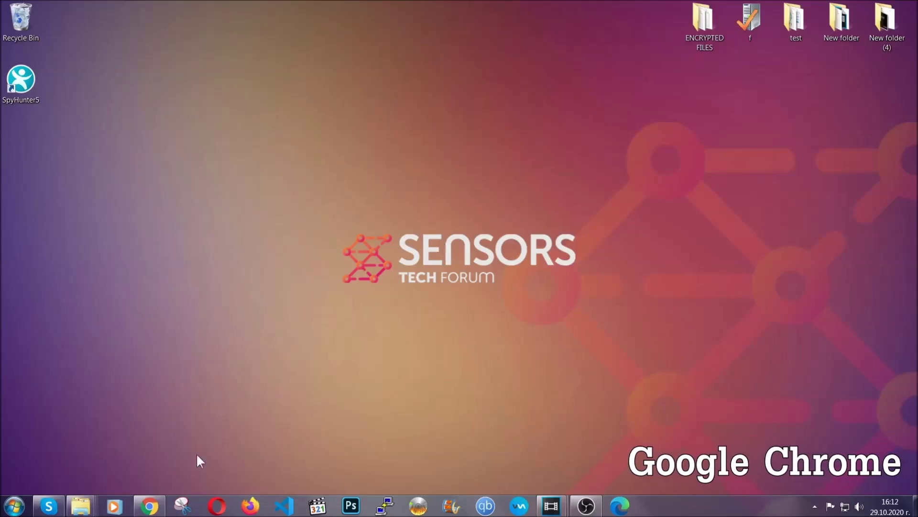
Switch to Google Chrome and go to chrome://settings/clearBrowserData
click(150, 506)
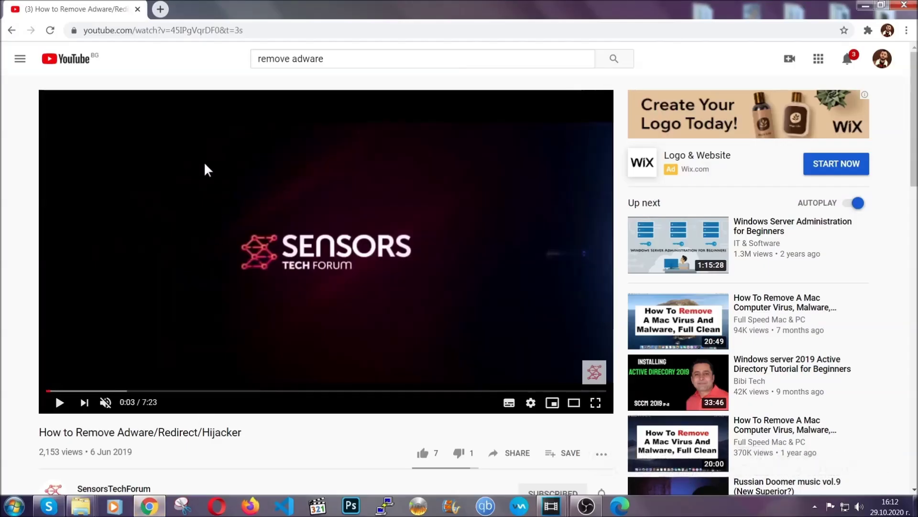
click(199, 34)
text(c)
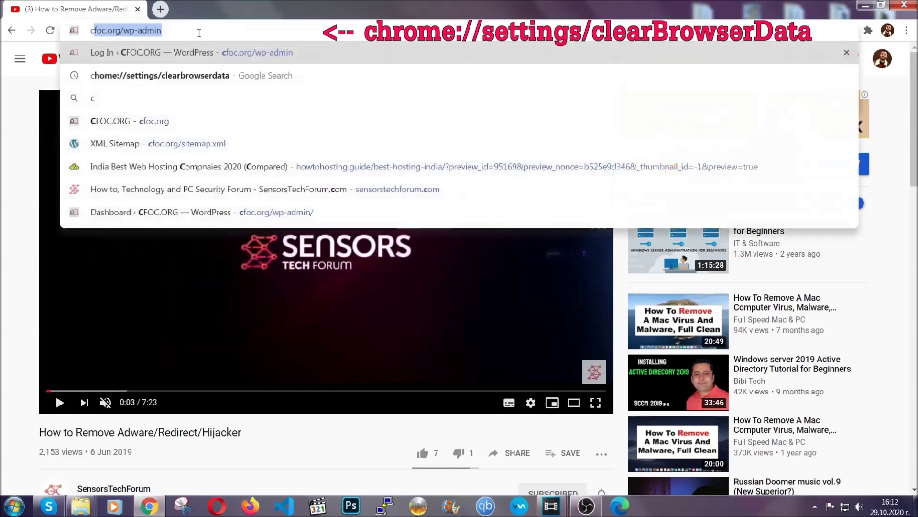
text(hrome:)
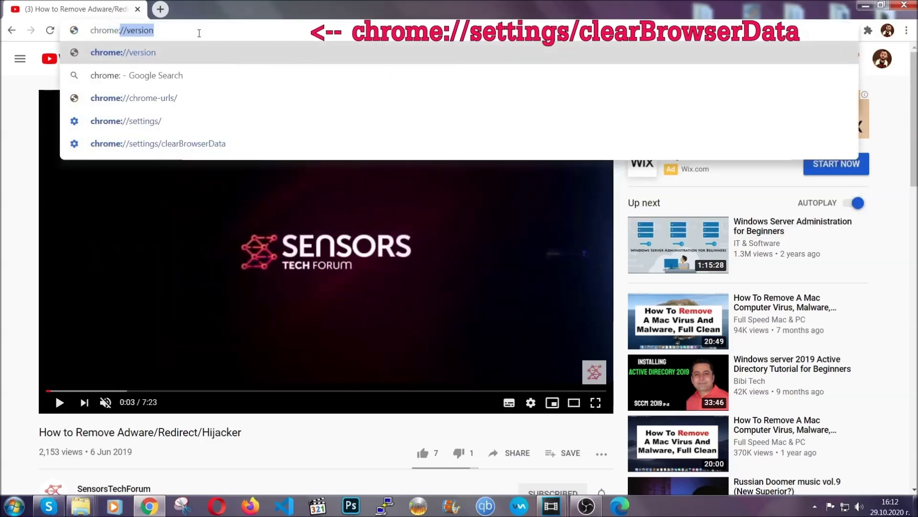
text(//setti)
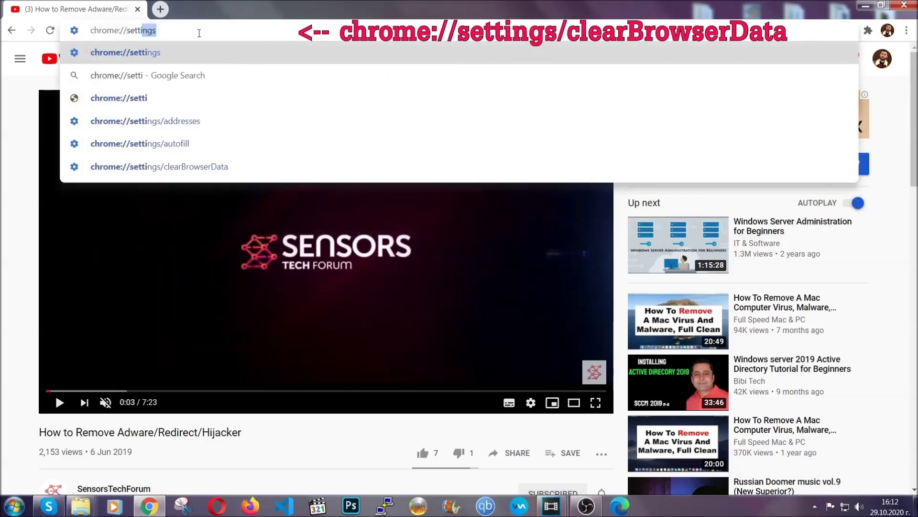
text(ngs/ce)
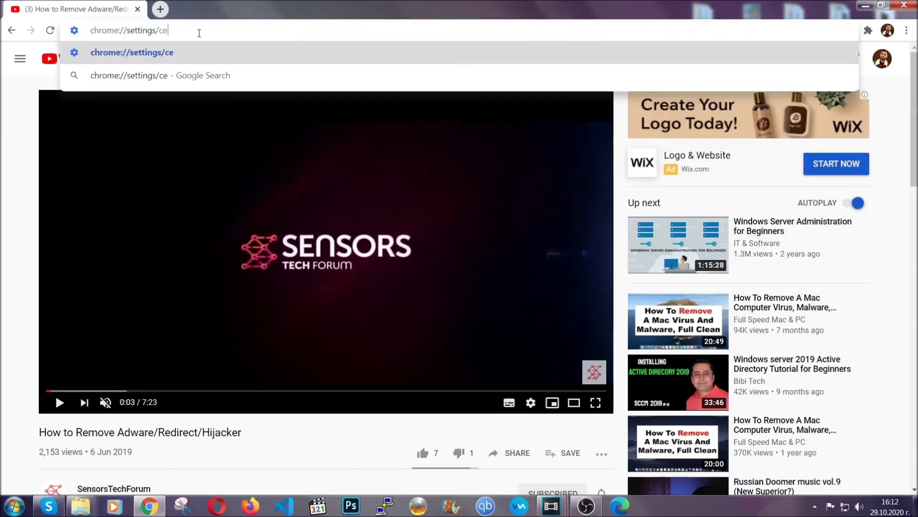
key(BackSpace)
text(lea)
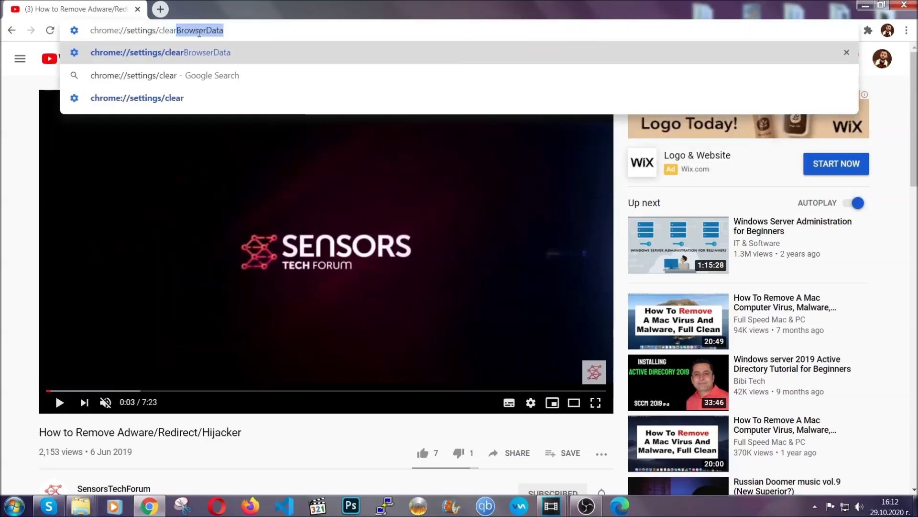
text(r)
key(Return)
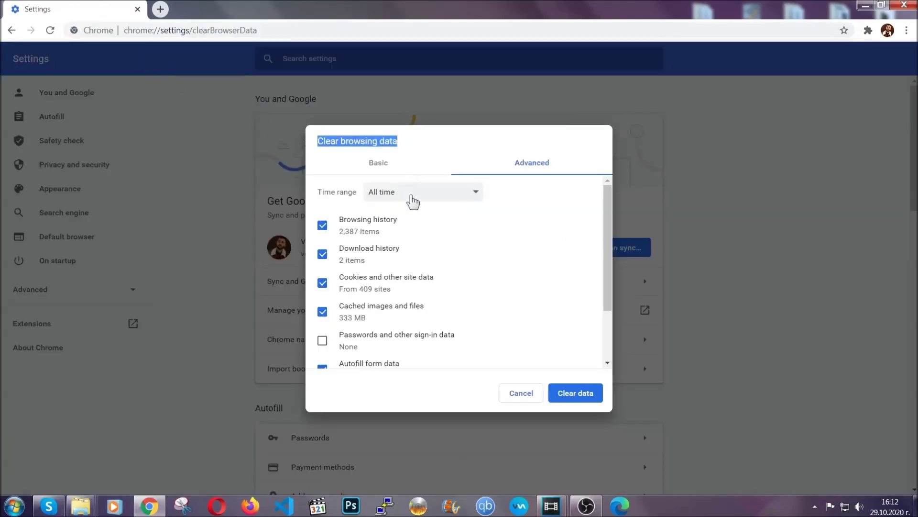
Clear the browsing data for All time, leaving passwords and other sign-in data unselected
click(417, 196)
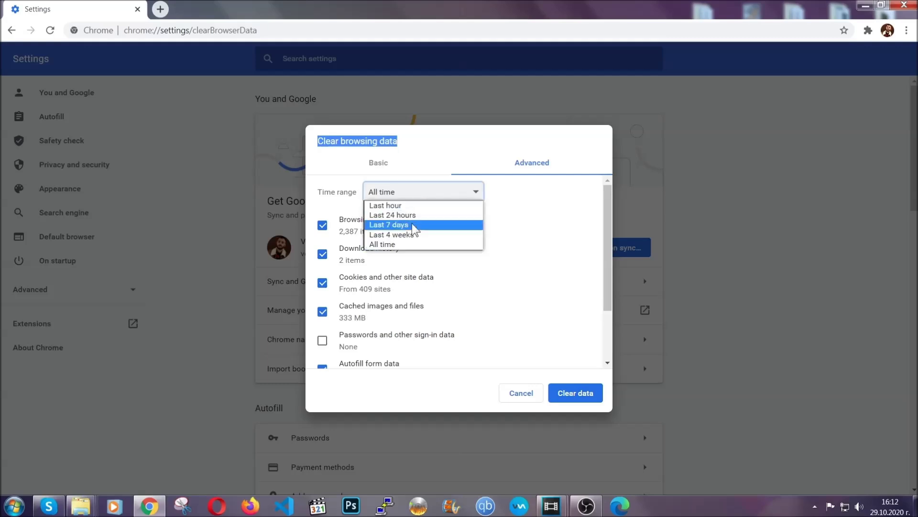
click(405, 246)
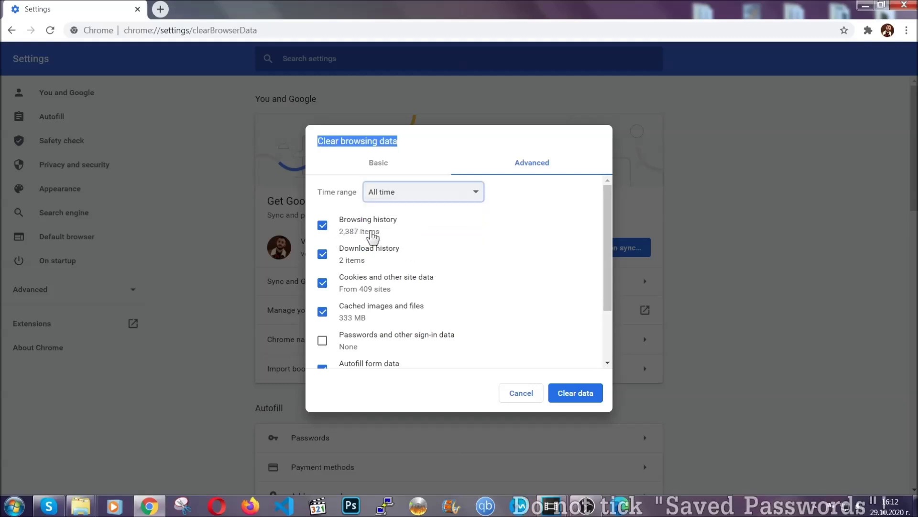
scroll(378, 323, down, 1)
scroll(379, 322, down, 1)
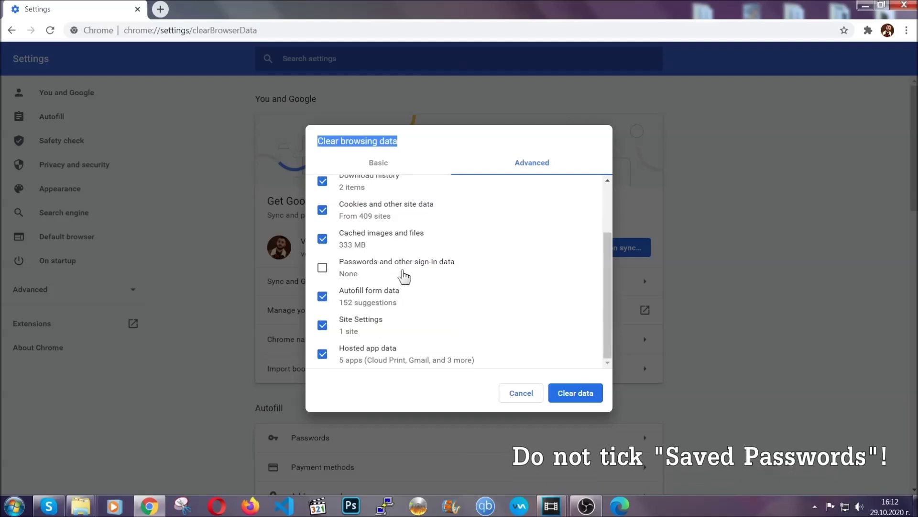
click(565, 393)
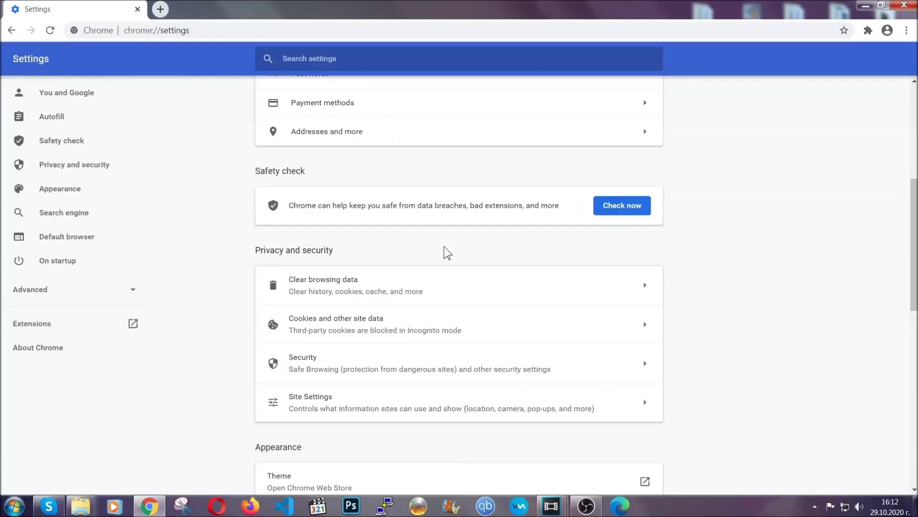
Remove the Bulk Media Downloader extension from the browser's Extensions page and minimize the browser window
click(907, 32)
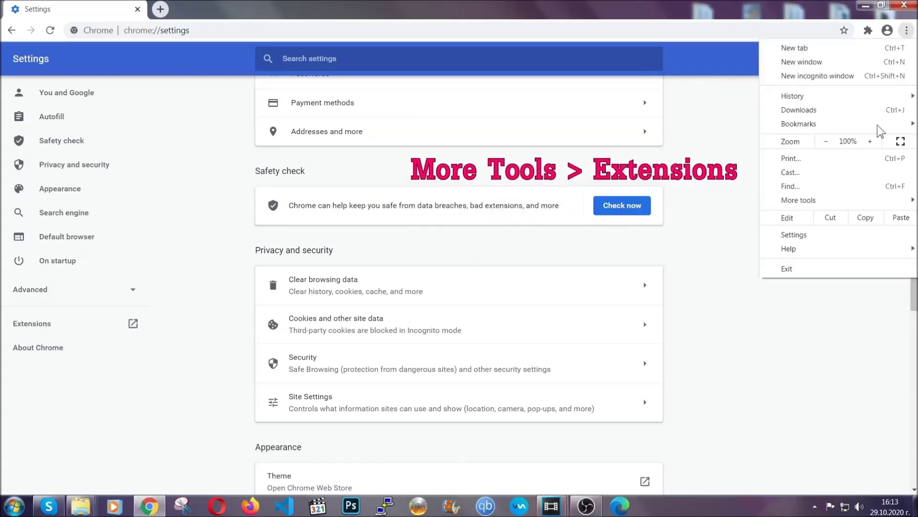
mouse_move(839, 195)
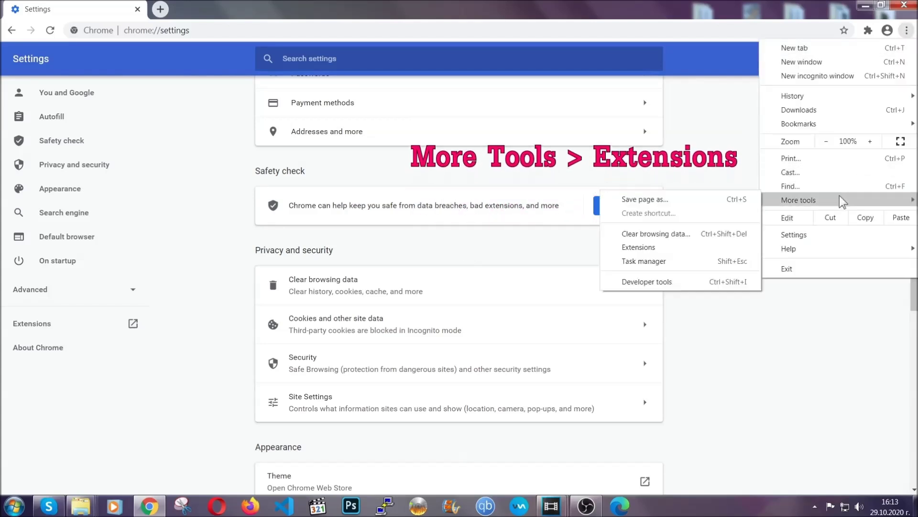
click(665, 250)
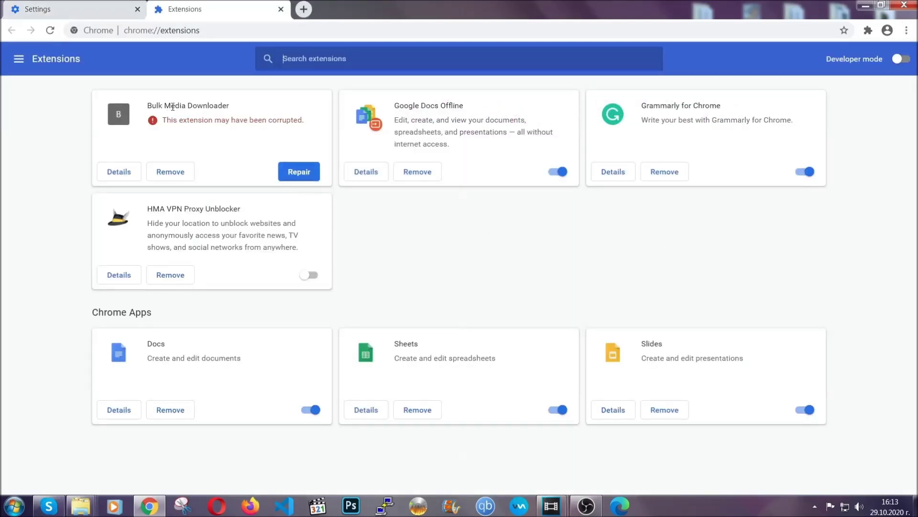
click(177, 173)
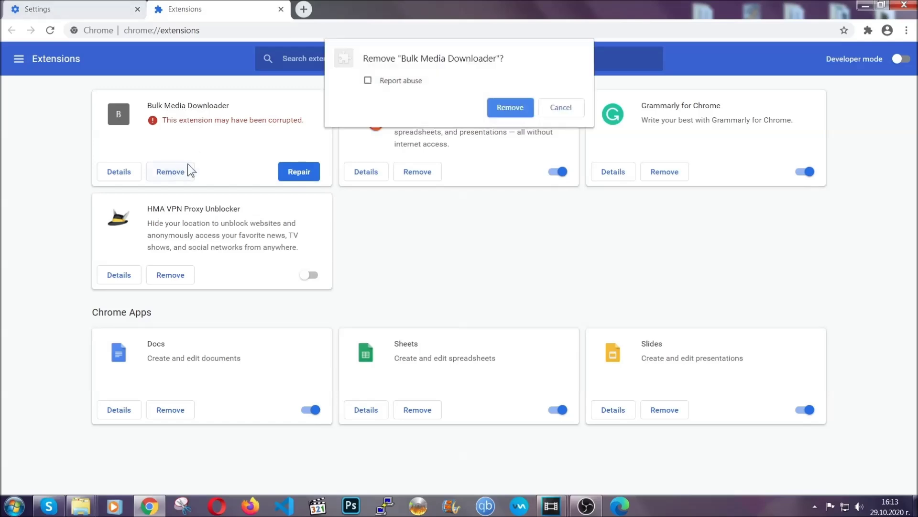
click(495, 105)
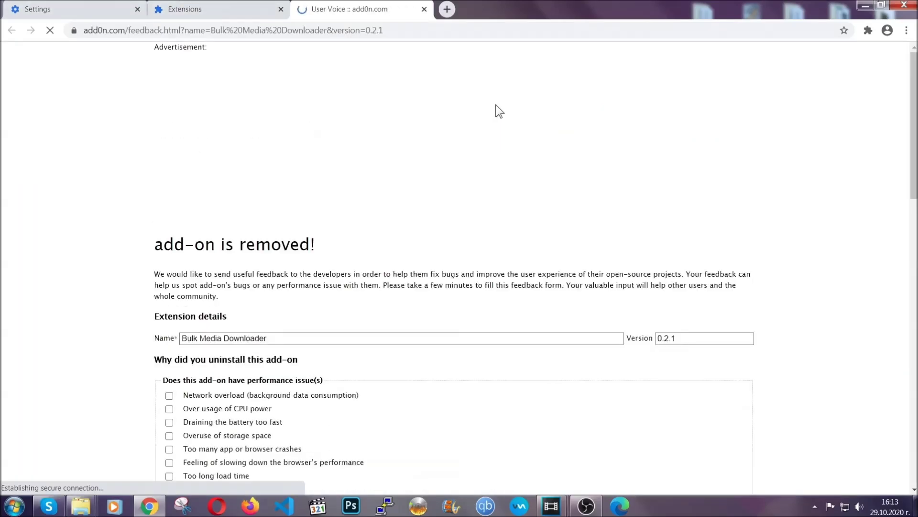
click(234, 10)
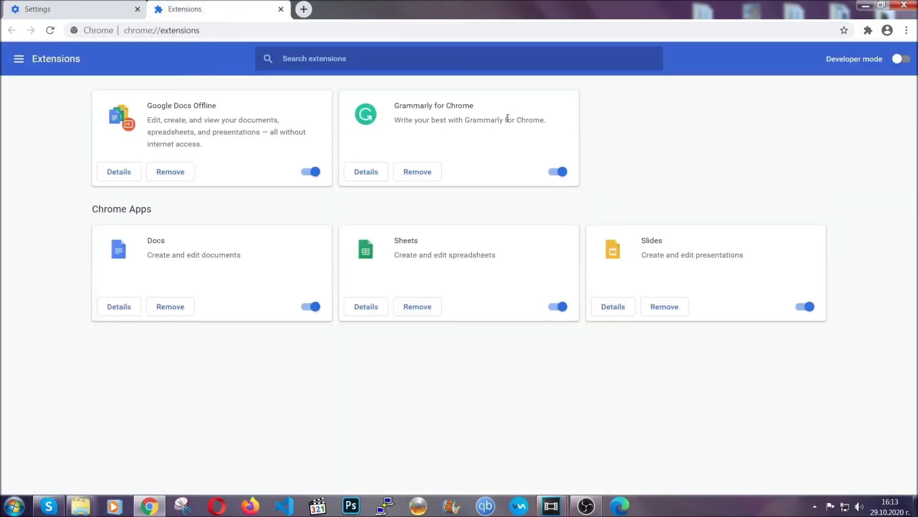
click(864, 6)
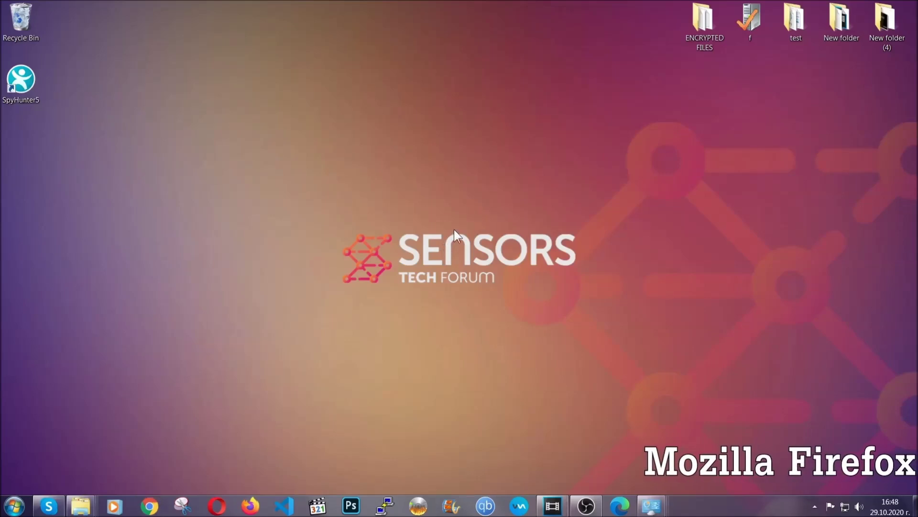
Switch to Mozilla Firefox and go to the about:support troubleshooting page
click(251, 500)
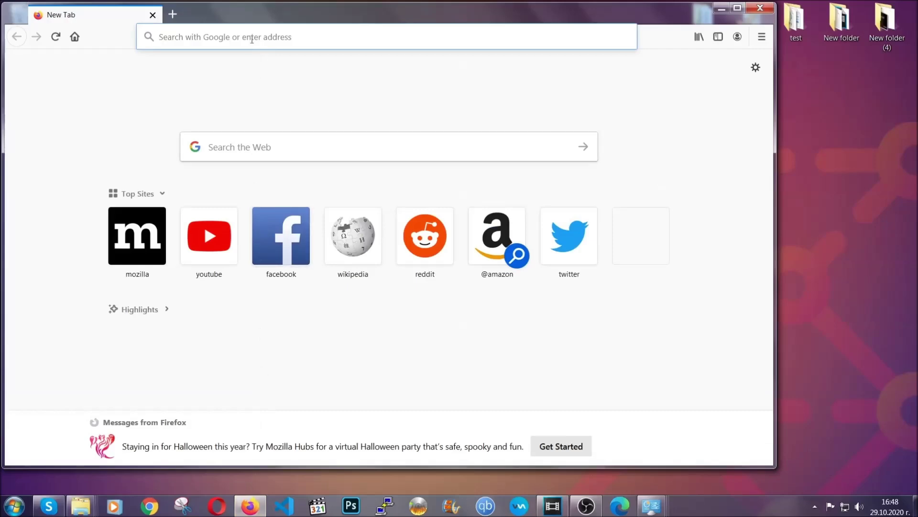
click(252, 39)
text(about:support)
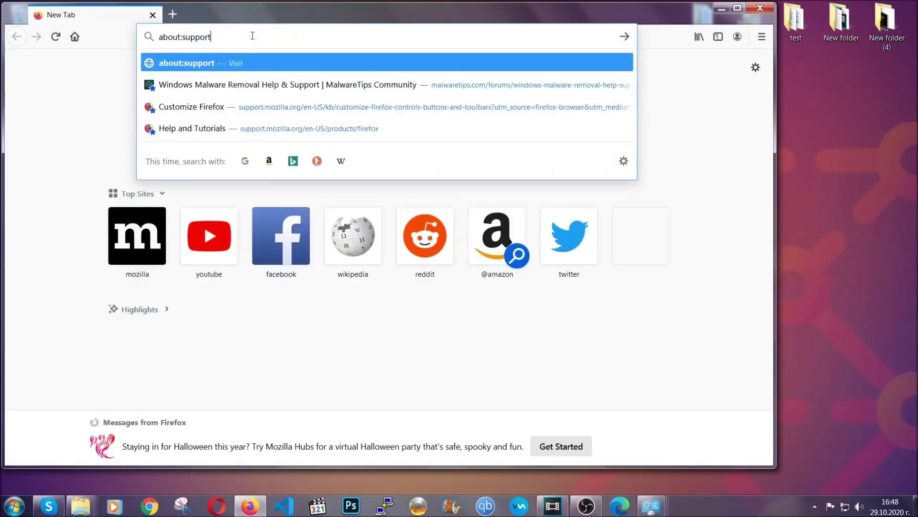
key(Return)
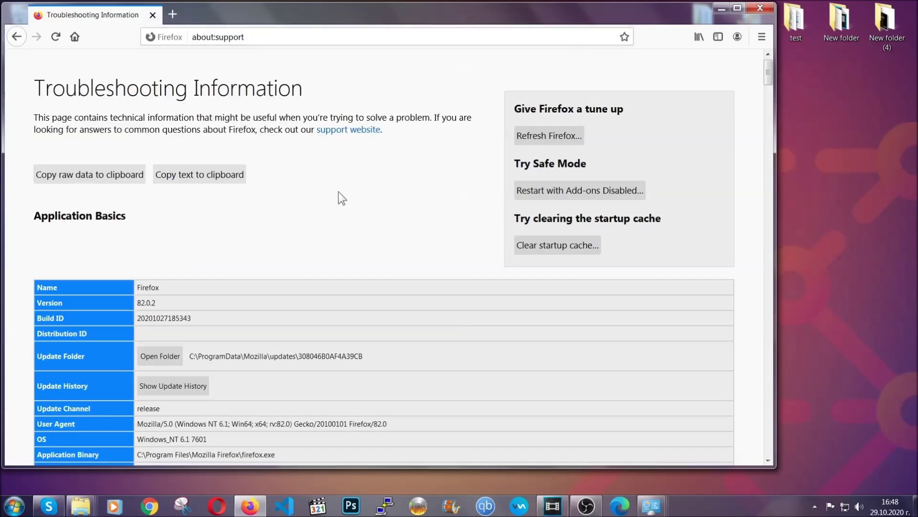
Refresh Firefox to its default settings, finish the import wizard, and minimize the browser window
click(544, 140)
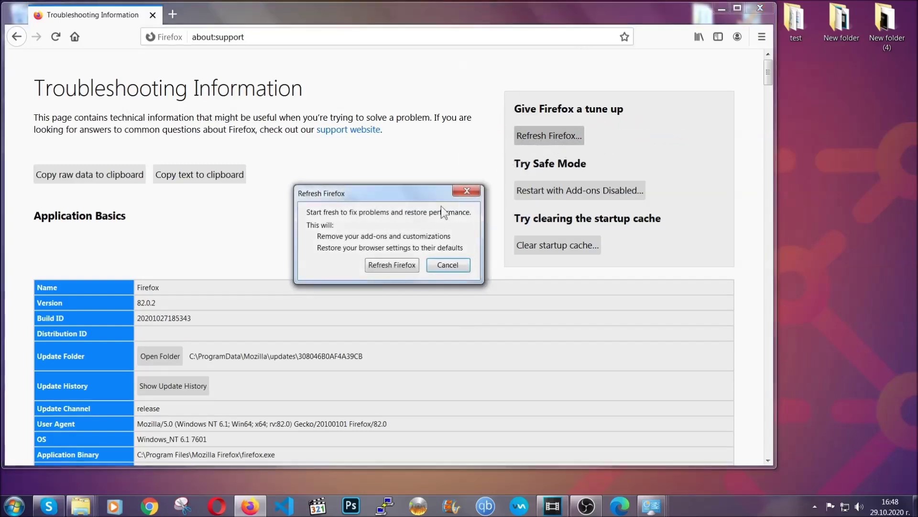
click(390, 264)
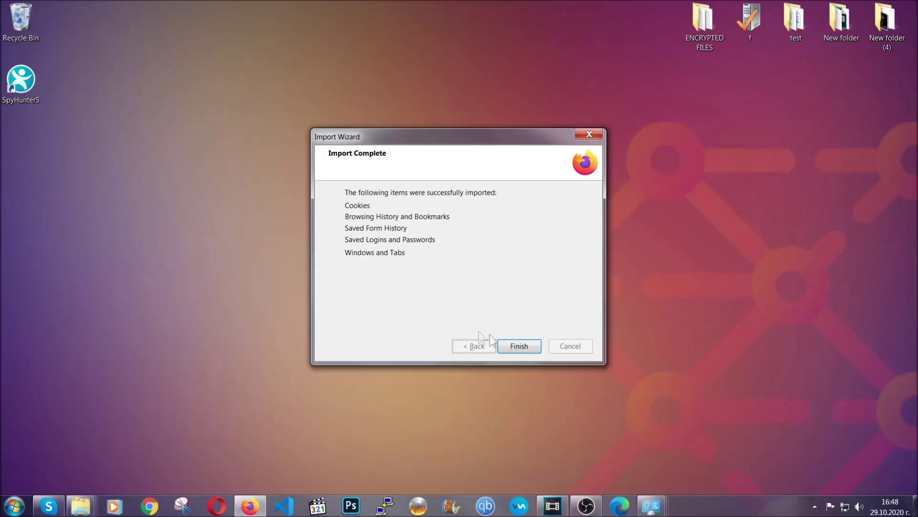
click(518, 347)
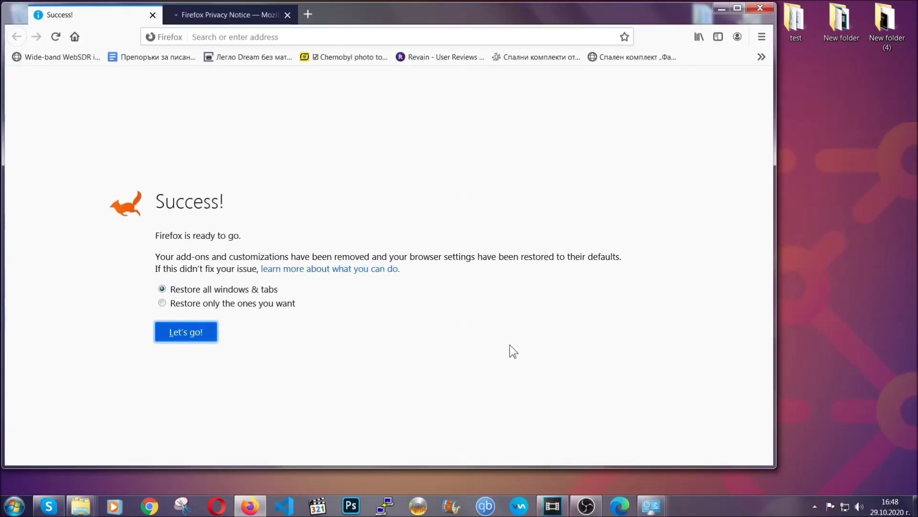
click(721, 9)
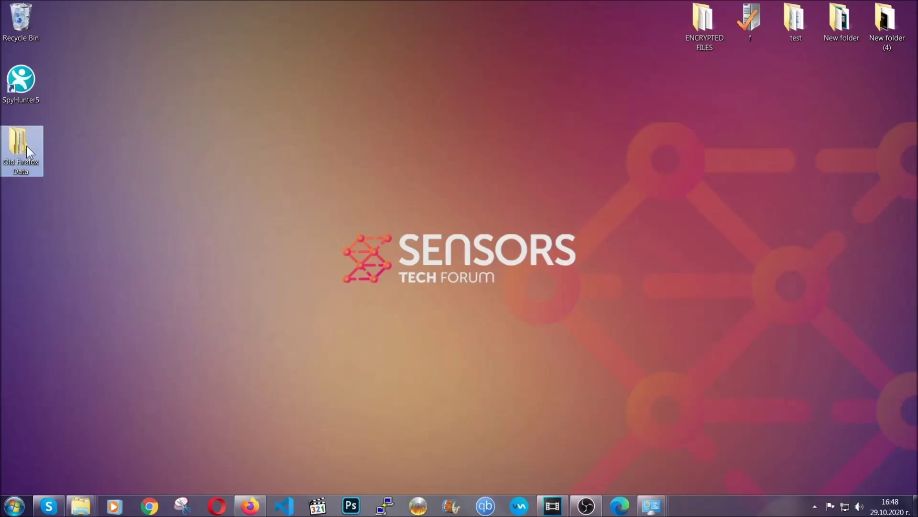
mouse_move(22, 162)
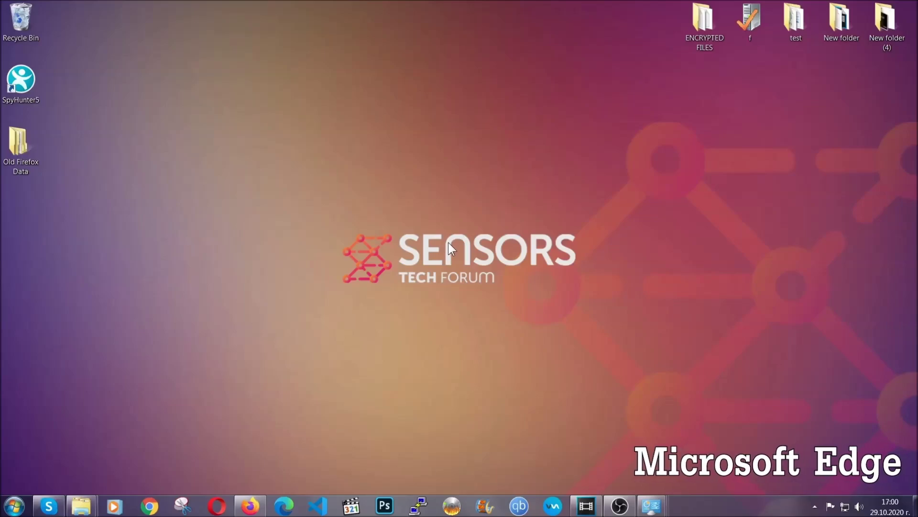
Switch to Microsoft Edge and go to edge://settings/clearBrowserData
click(283, 505)
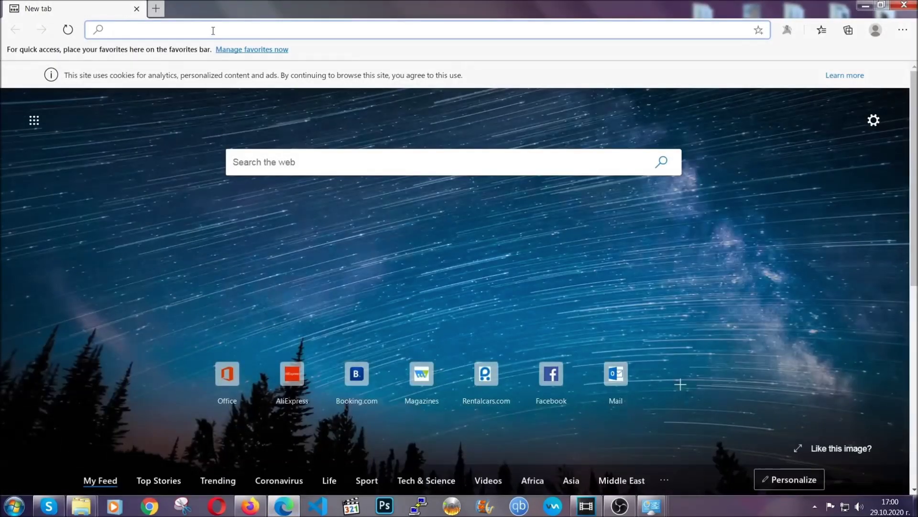
text(edge)
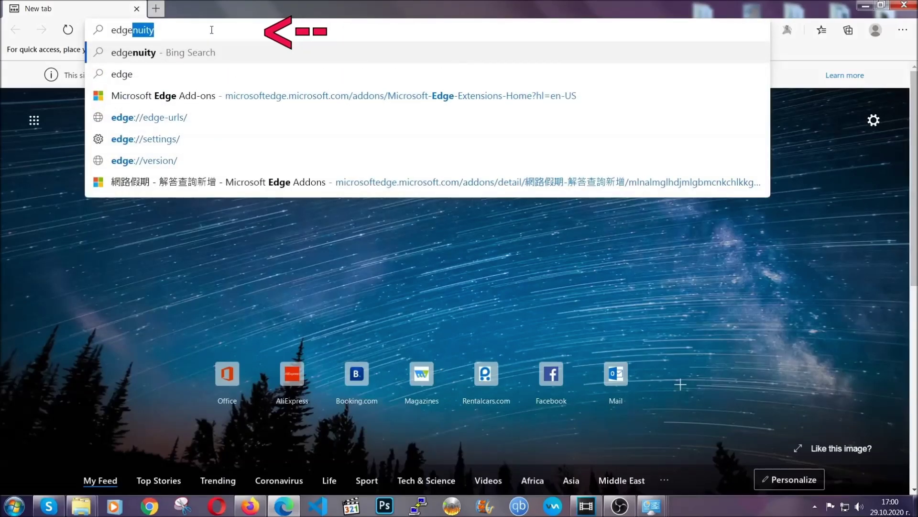
text(://settings/)
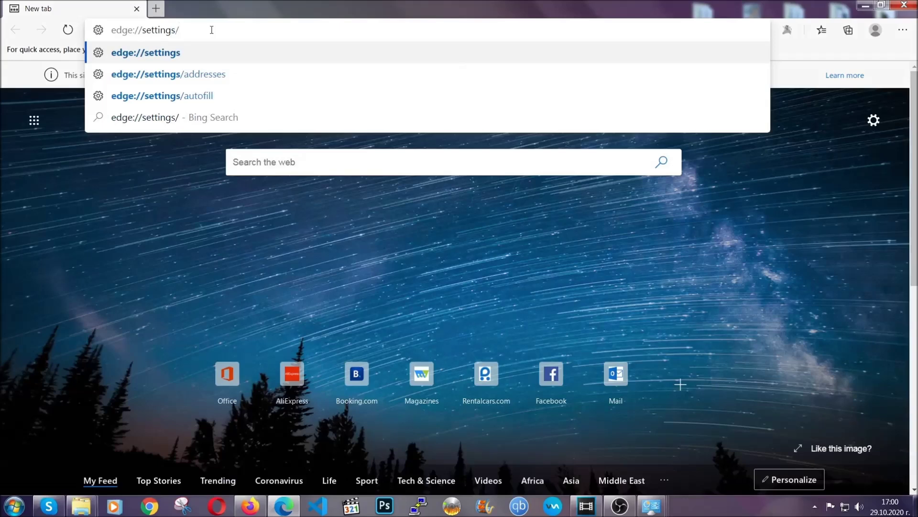
text(clearBr)
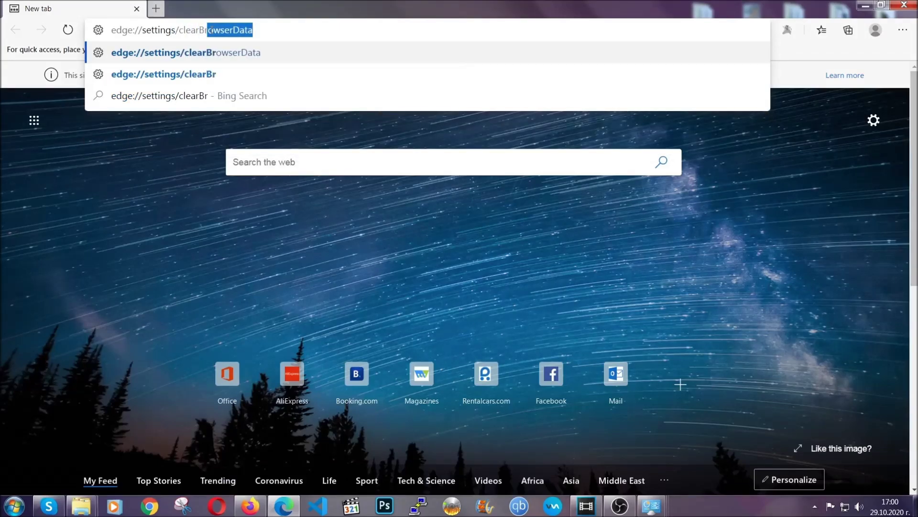
text(owserData)
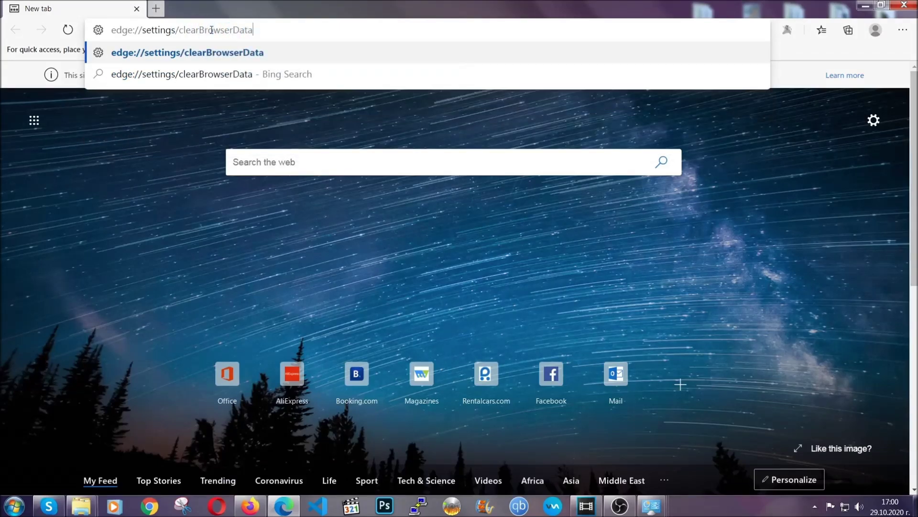
key(Return)
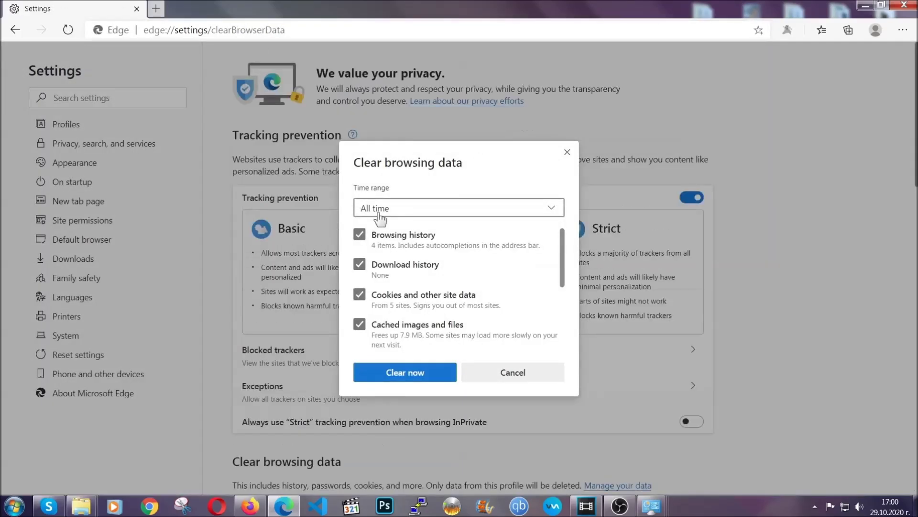
Clear the browsing data for All time, including history, downloads, cookies and cached files, leaving Passwords unselected
click(356, 214)
click(380, 309)
scroll(380, 311, down, 3)
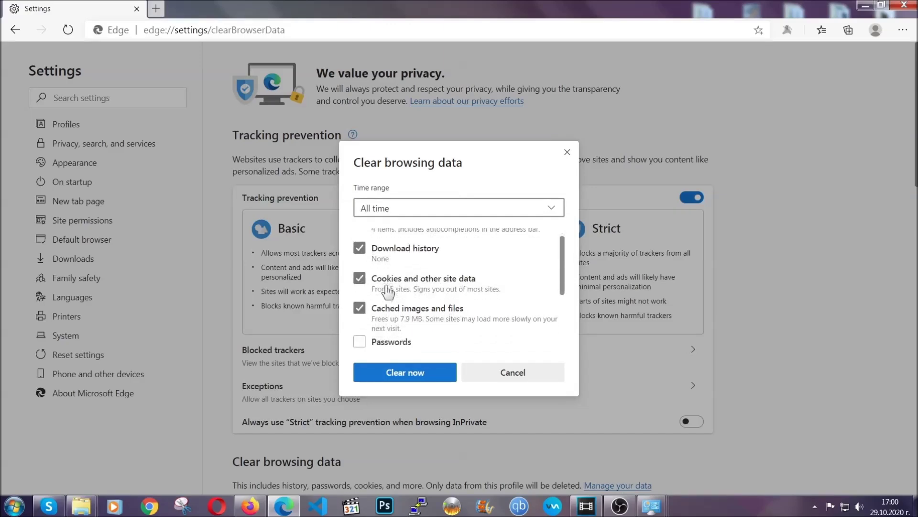
click(399, 378)
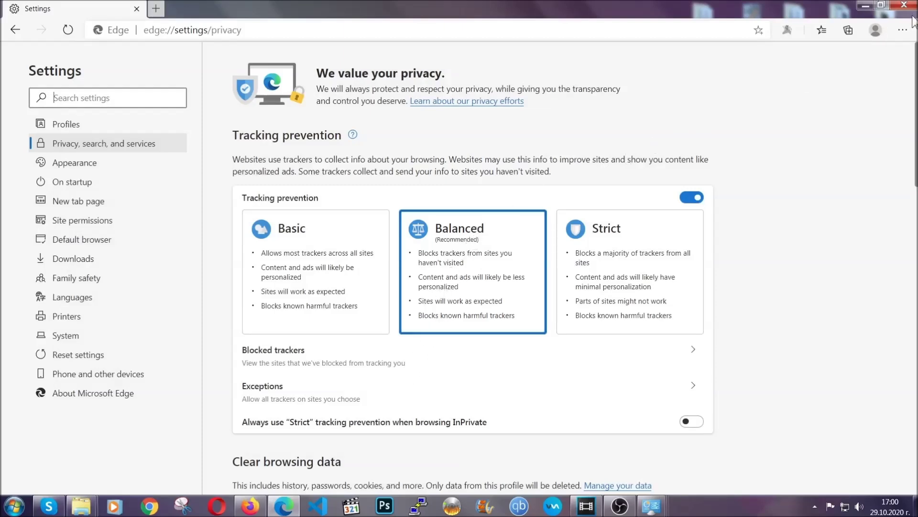
Remove the installed Microsoft Store extension 網路假期 - 解答查詢新增 from the browser and close the browser window
click(903, 30)
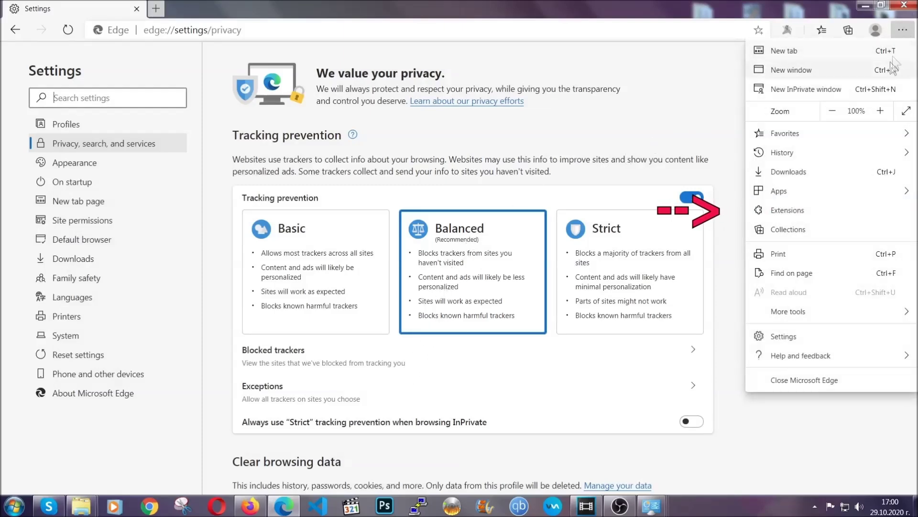
click(835, 205)
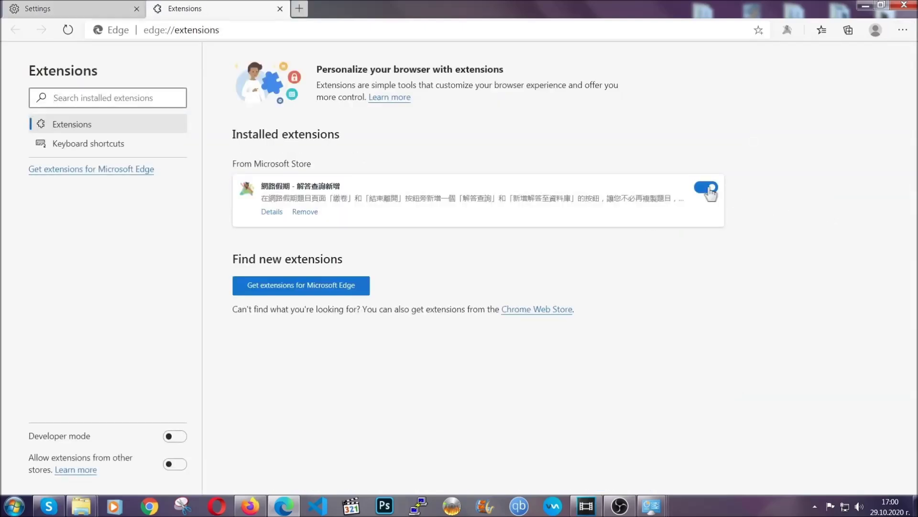
click(299, 214)
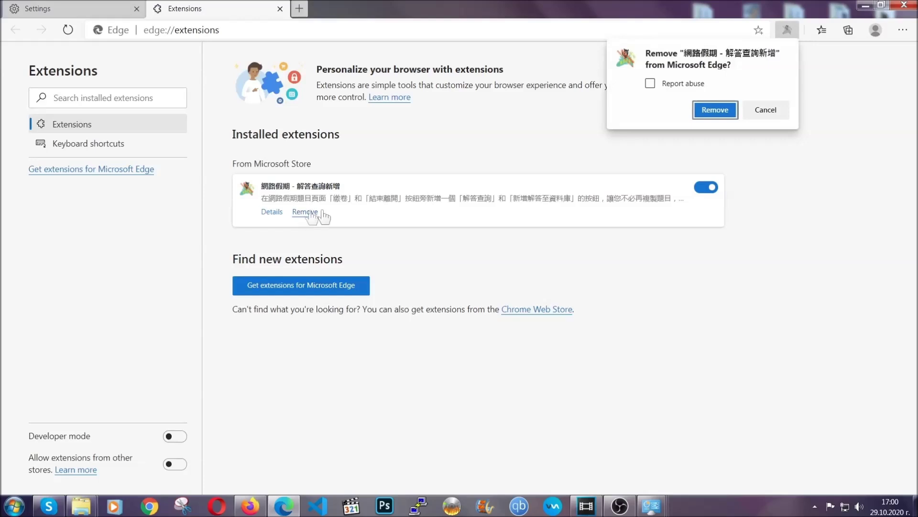
click(714, 110)
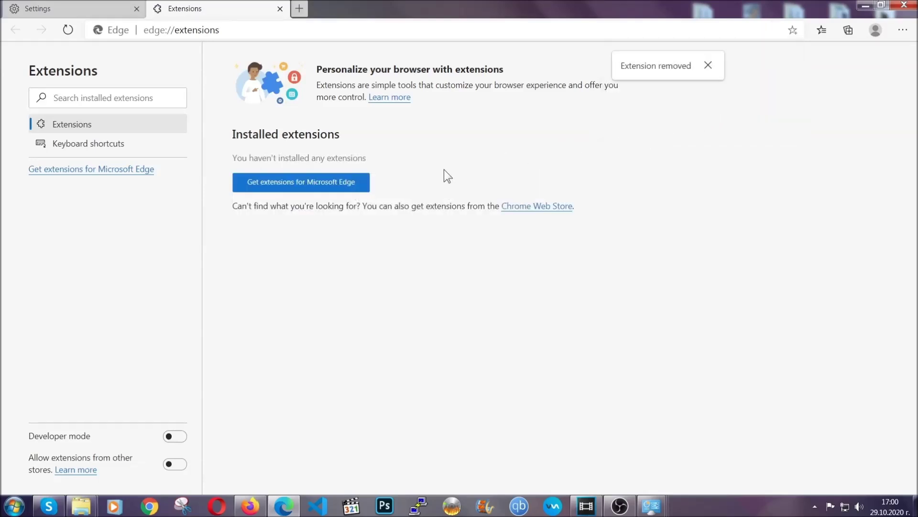
click(911, 5)
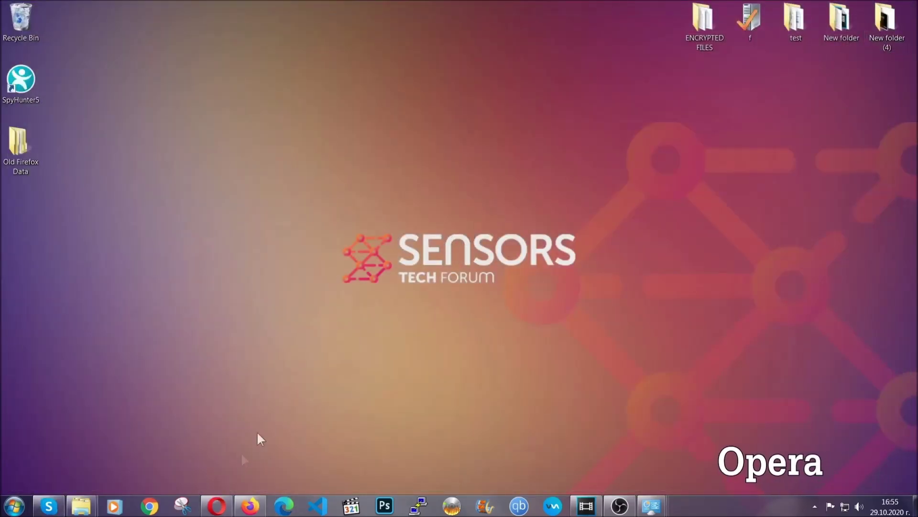
Switch to Opera and go to opera://settings/clearBrowserData
click(224, 503)
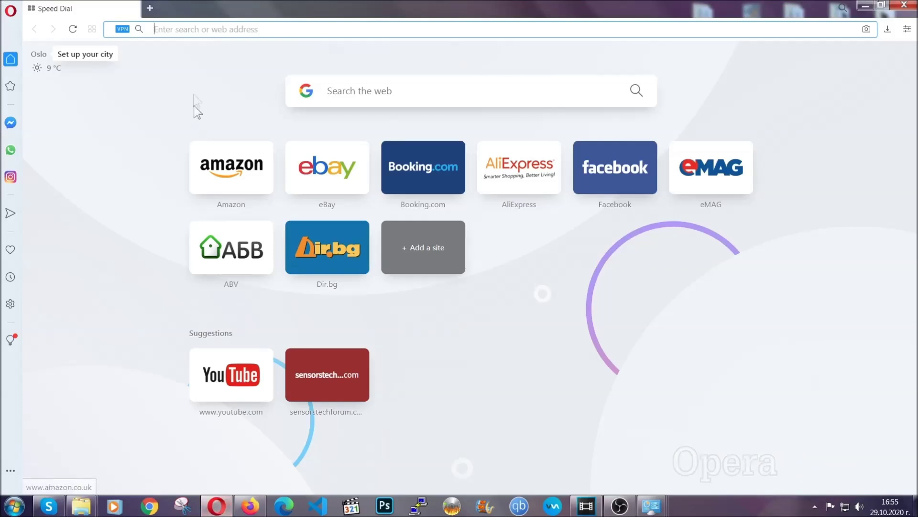
click(195, 29)
text(ope)
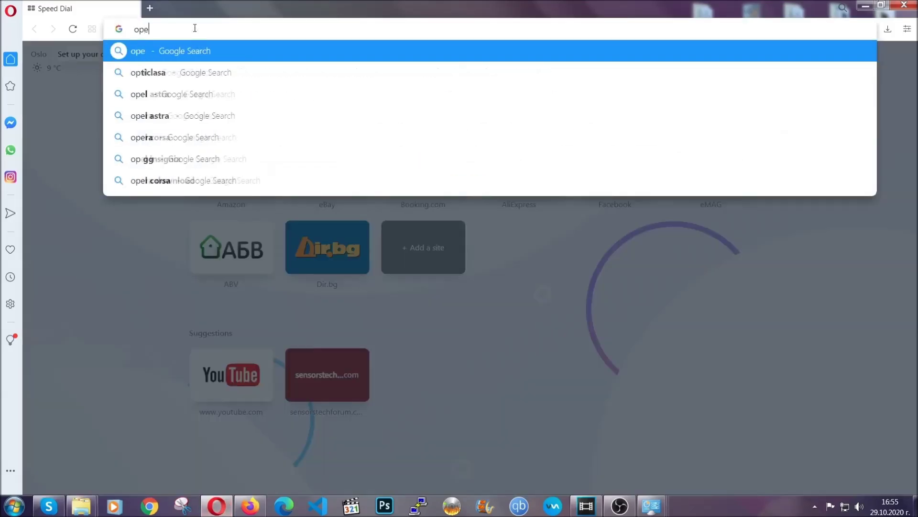
text(ra://s)
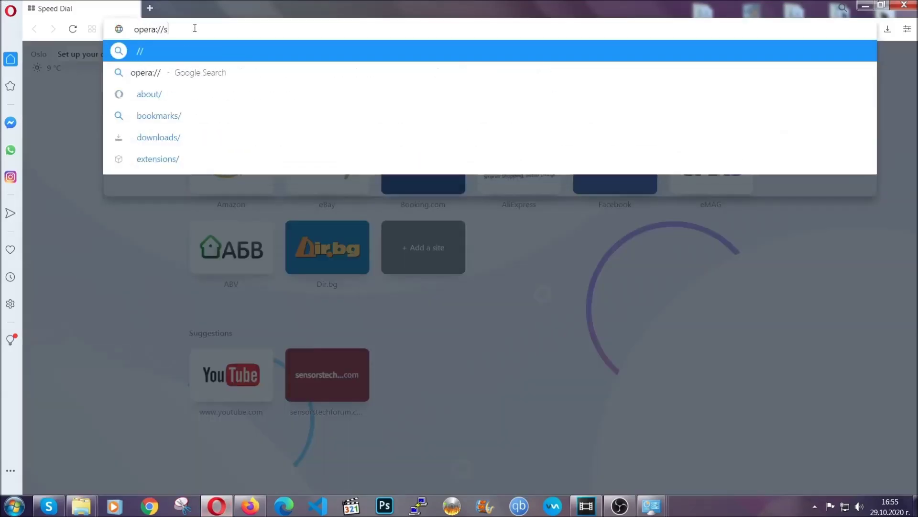
text(ettings/c)
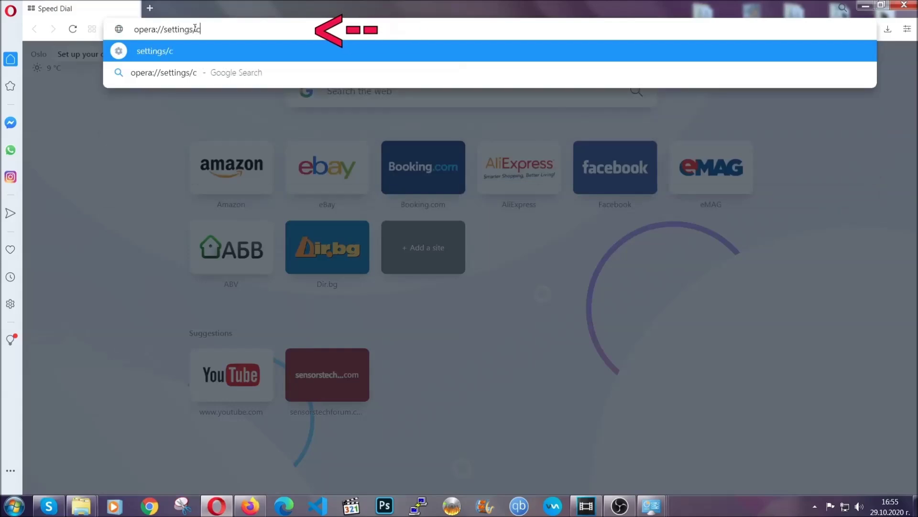
text(learBr)
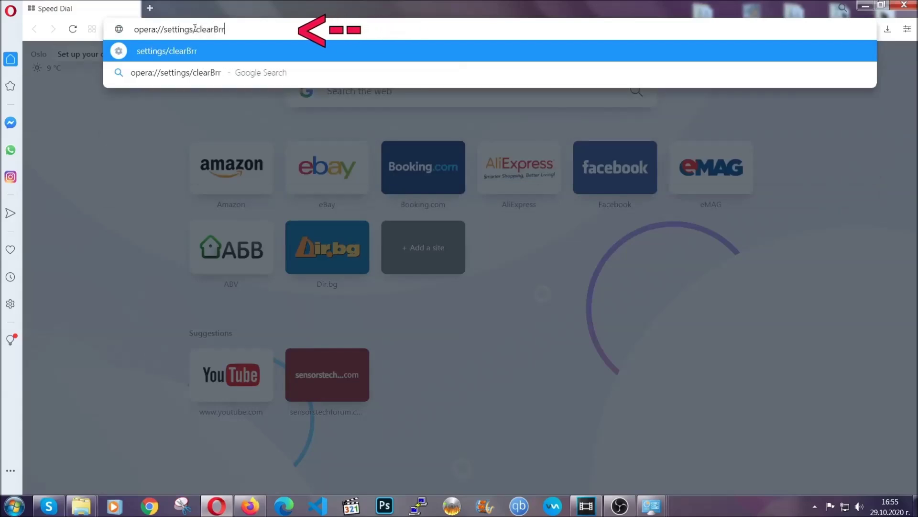
text(owserData)
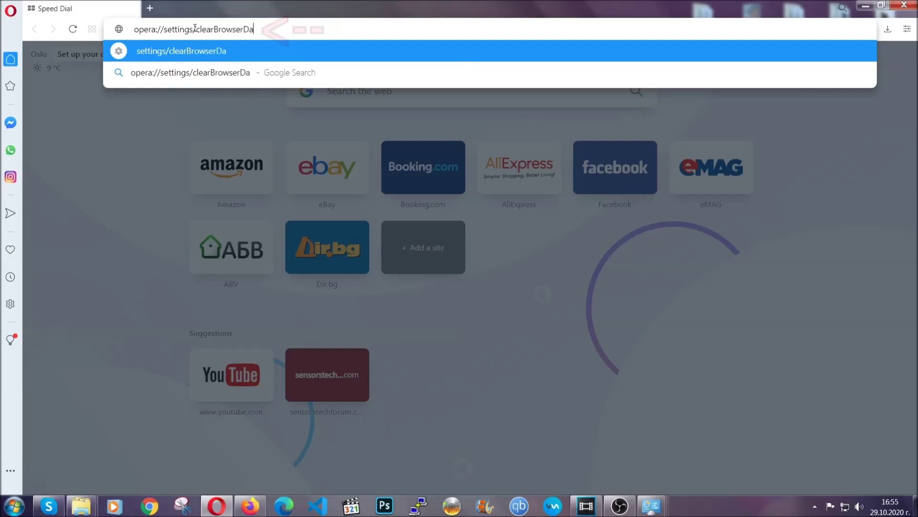
key(Return)
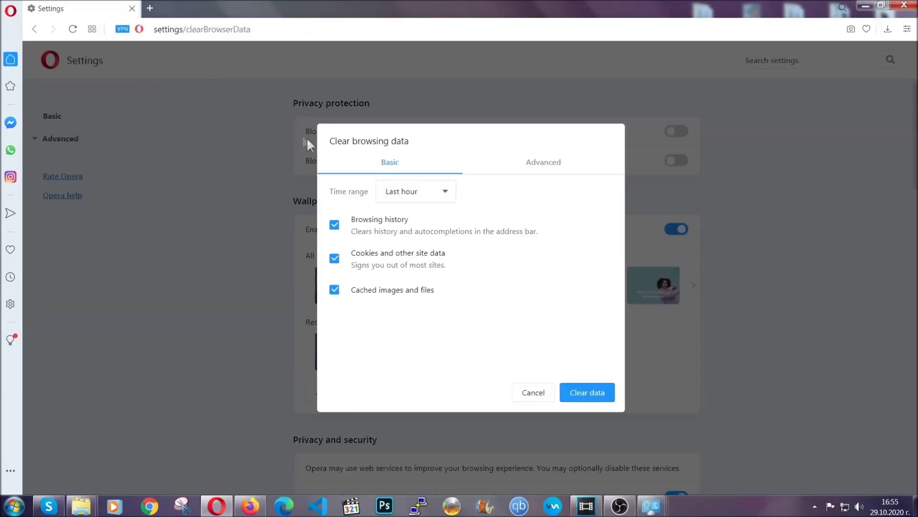
Change the time range in the advanced clearing options and clear the data, including autofill, site settings and hosted app data but not passwords
click(541, 168)
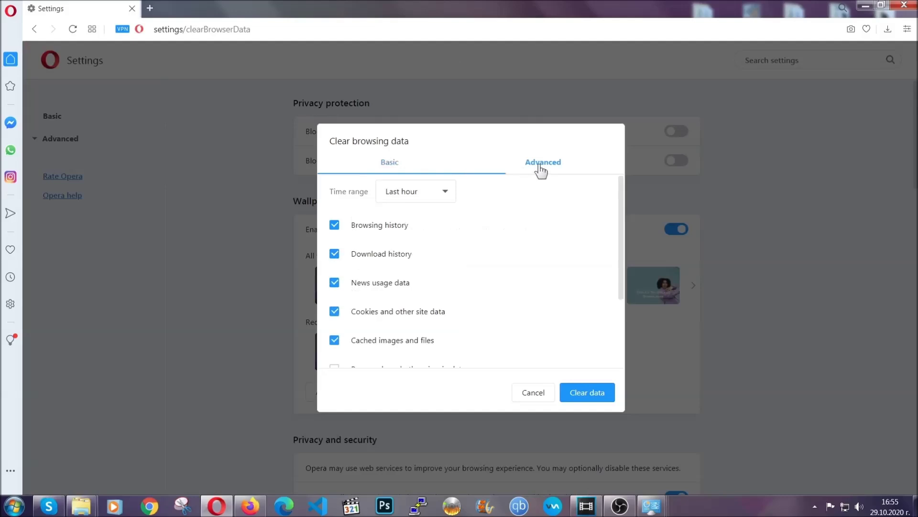
click(445, 192)
click(414, 248)
scroll(416, 251, down, 3)
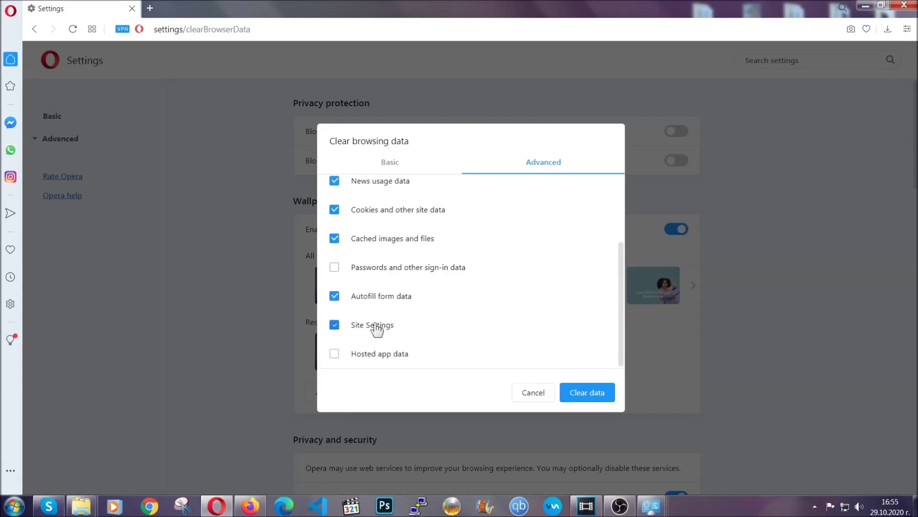
click(586, 395)
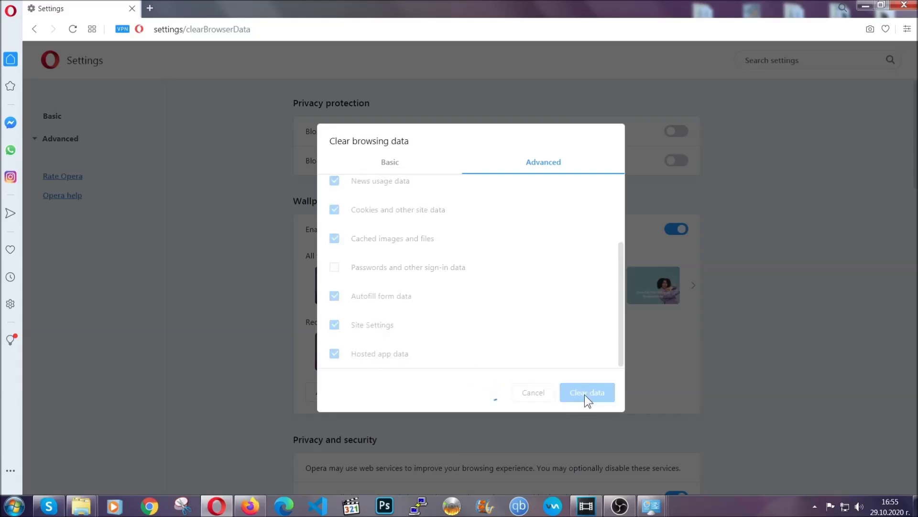